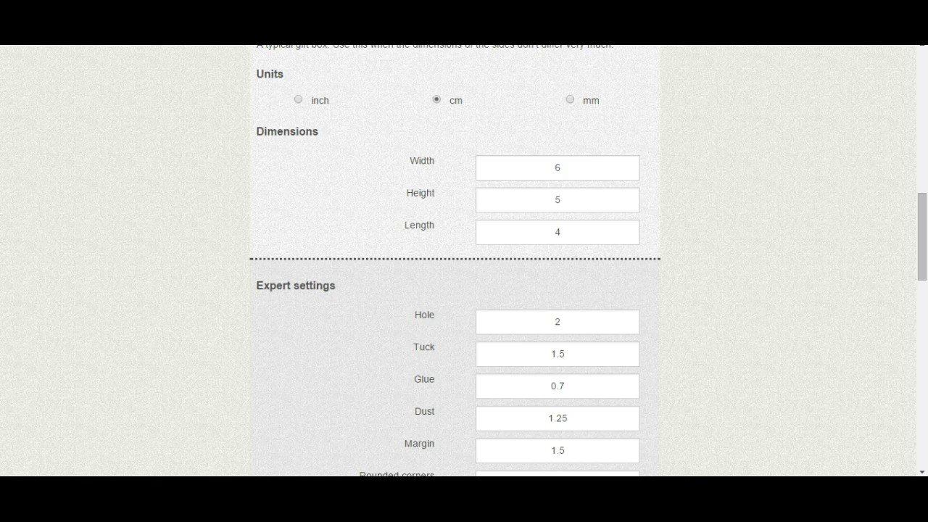
Scroll down the templatemaker.nl home page to the gallery showing Envelope and Box with lid.
scroll(675, 261, down, 5)
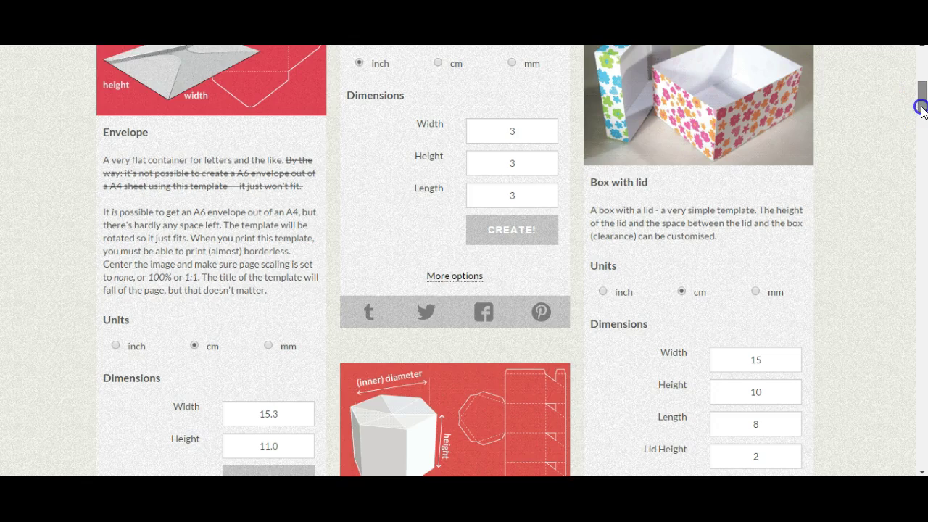
Scroll to the Gift Box card and open its More options page with the labelled diagram.
drag(921, 107, 921, 75)
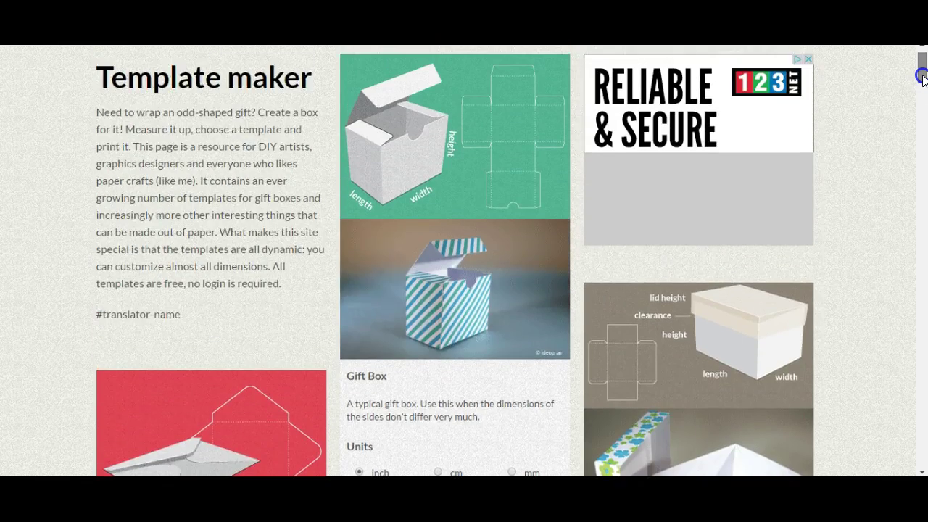
scroll(918, 77, down, 2)
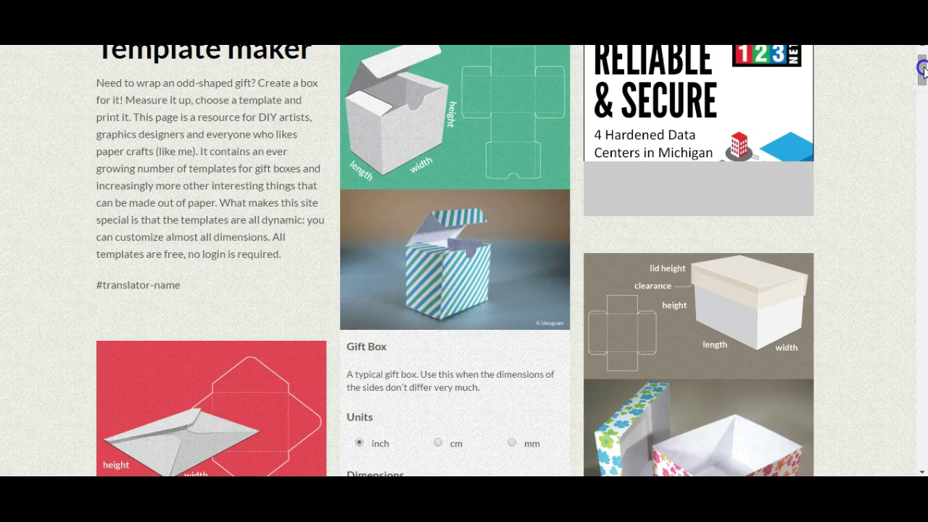
drag(923, 69, 921, 84)
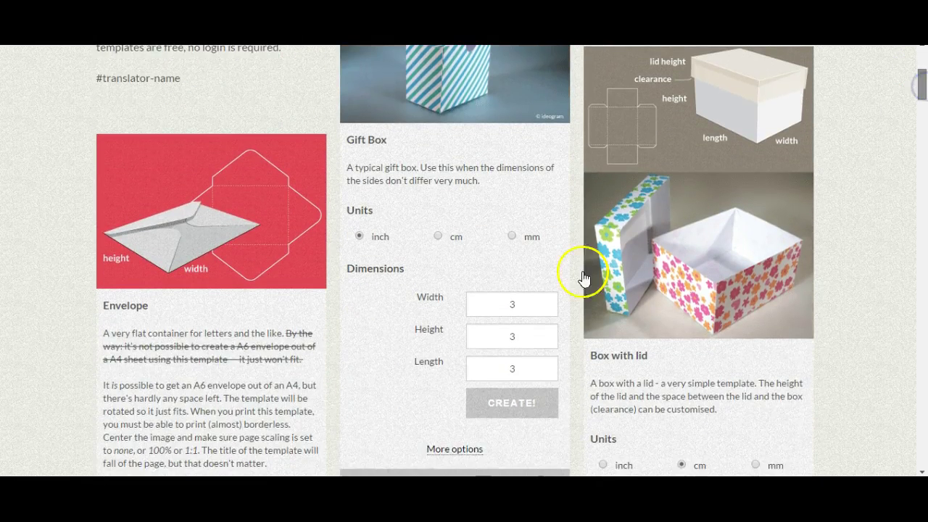
scroll(584, 278, down, 1)
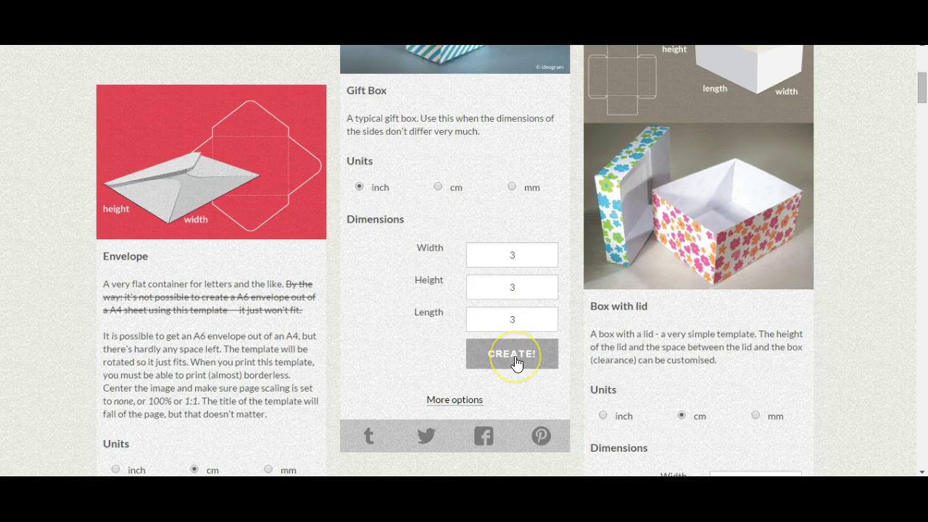
click(455, 403)
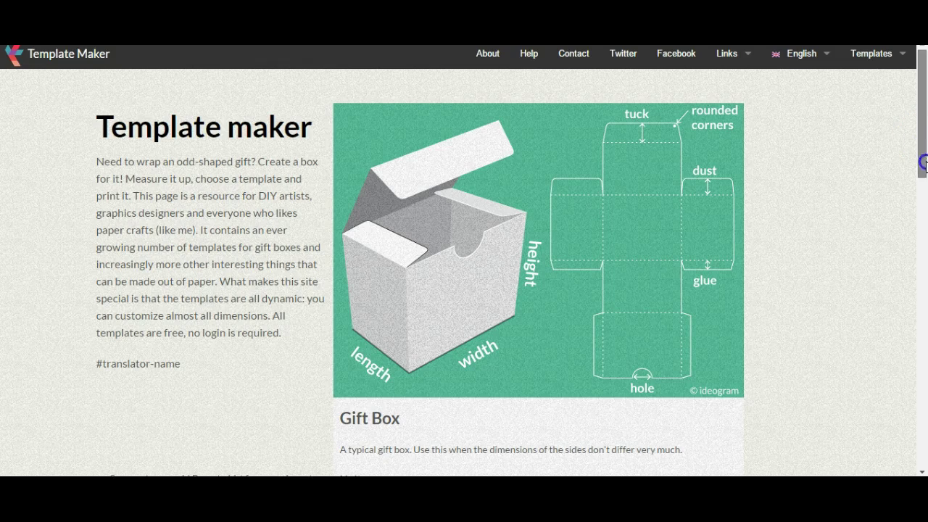
Switch the Gift Box to inches, set Width and Height to 3, and start editing Length.
drag(923, 141, 924, 246)
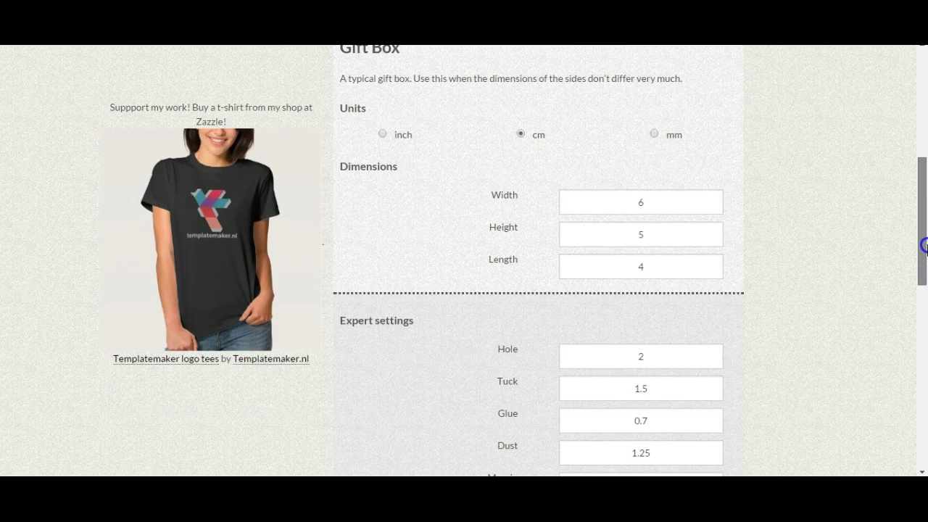
click(383, 135)
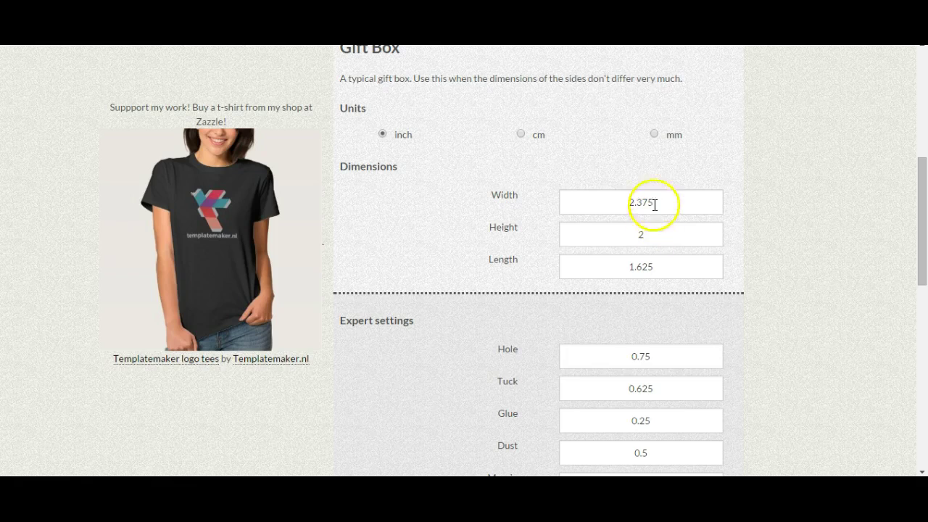
double_click(616, 201)
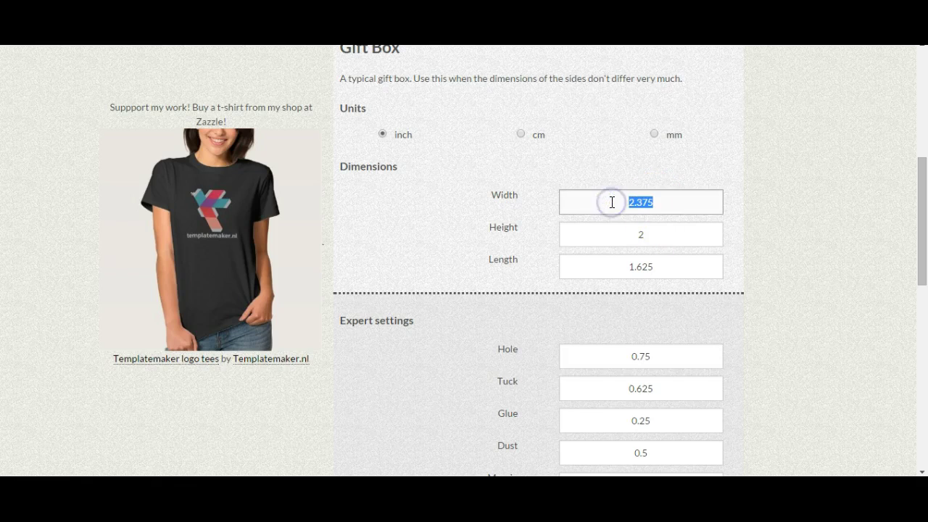
text(3)
click(621, 234)
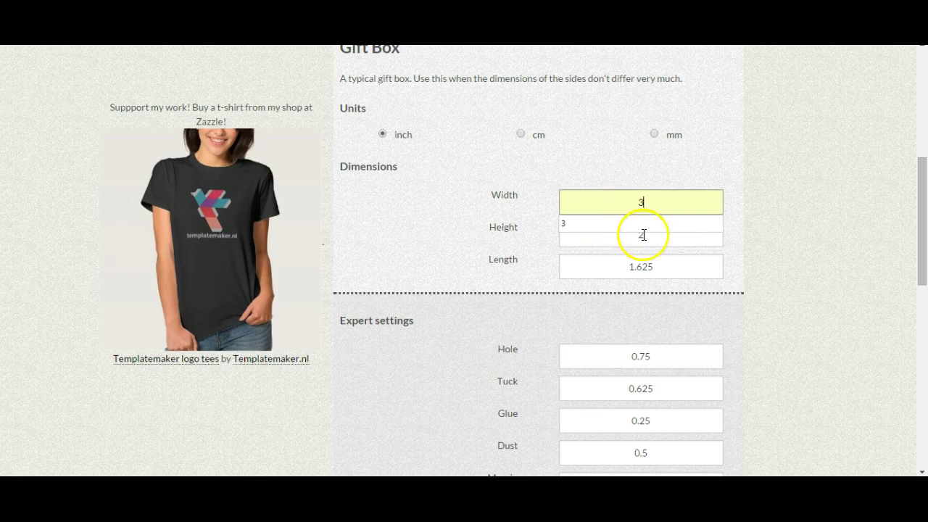
click(643, 235)
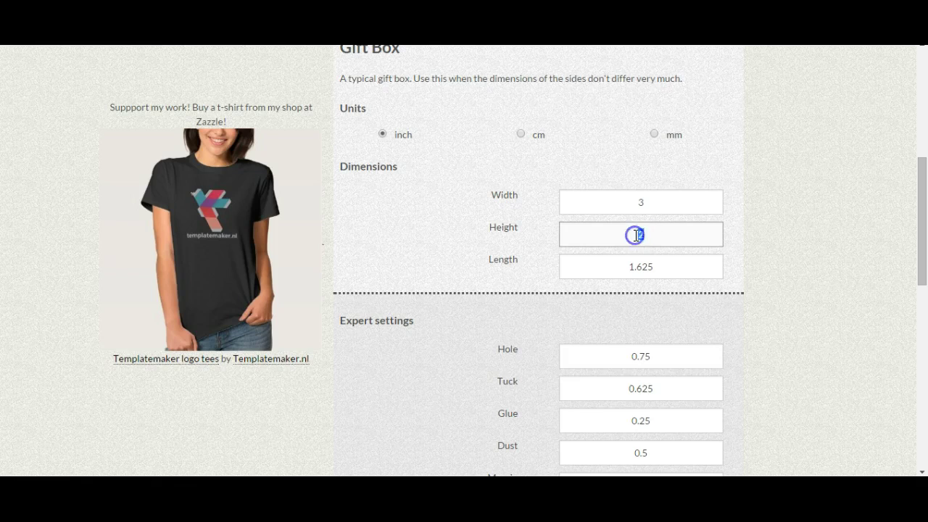
text(3)
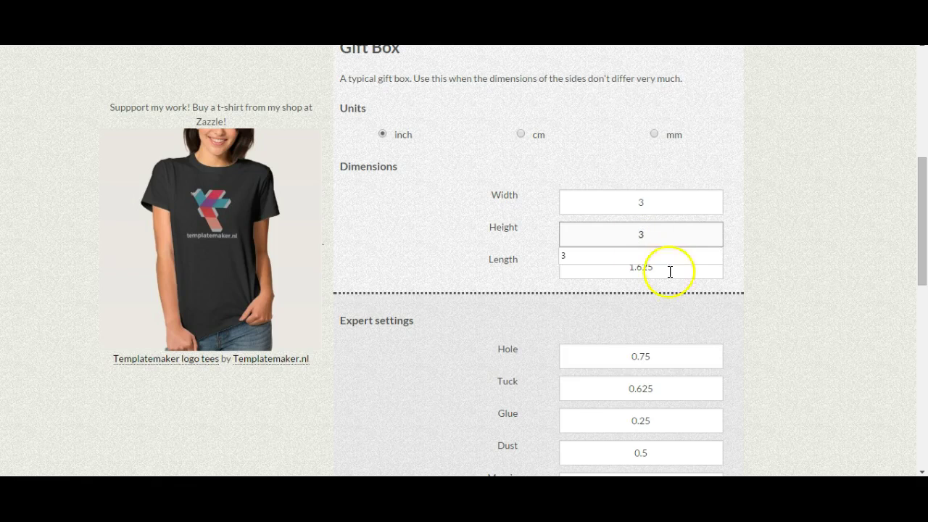
click(663, 268)
drag(660, 269, 582, 276)
click(582, 276)
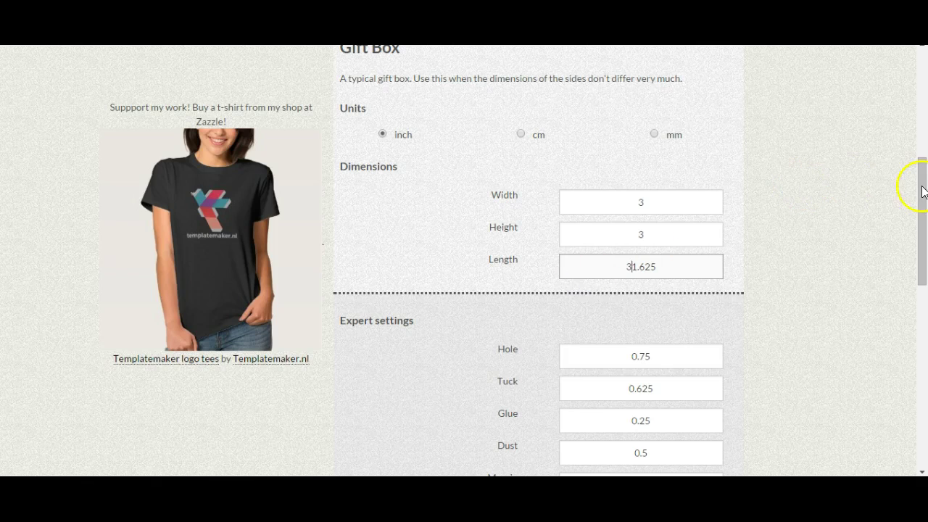
drag(922, 206, 923, 261)
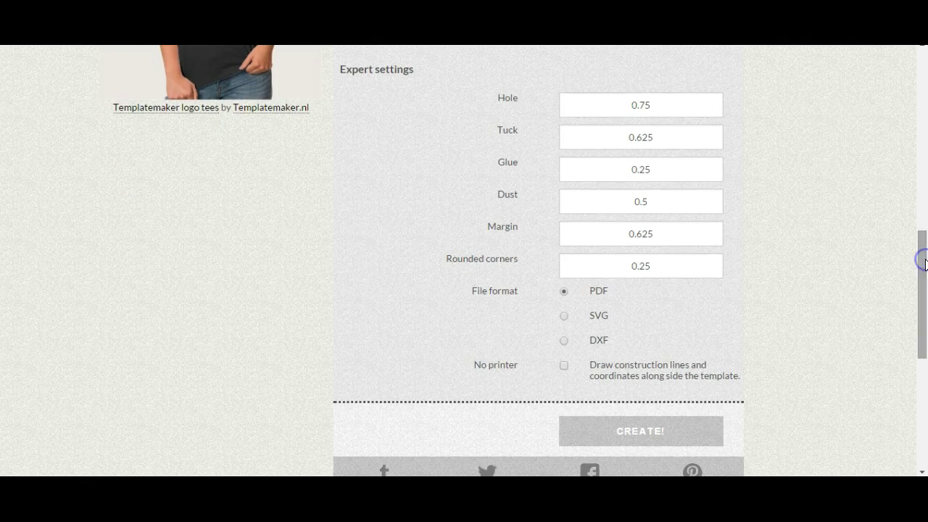
Choose SVG as the file format and generate the Gift Box template.
click(599, 313)
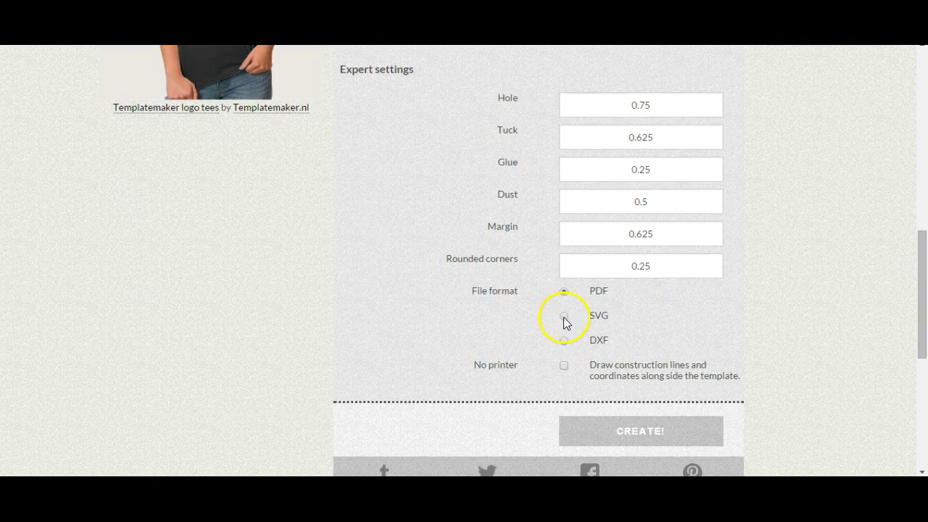
click(638, 440)
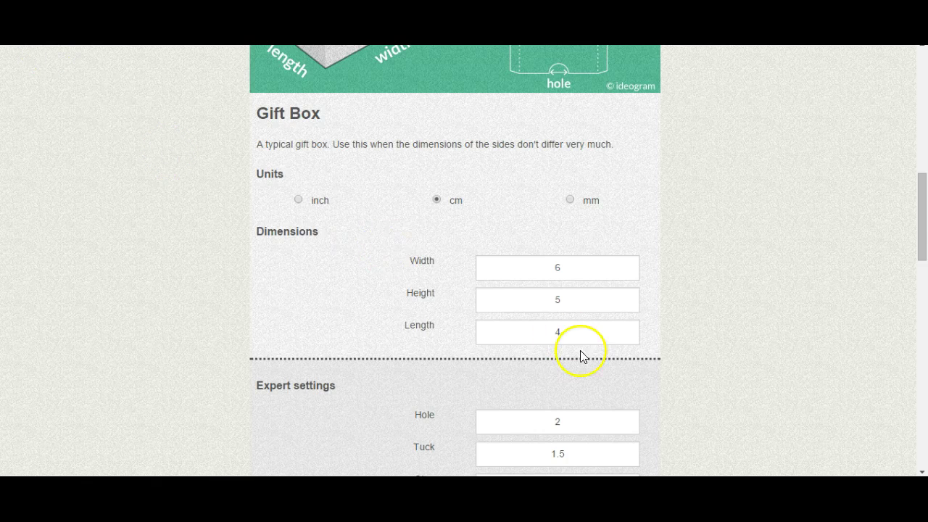
Reset the Gift Box to inches with Width 3 and Length 3.
scroll(653, 348, down, 4)
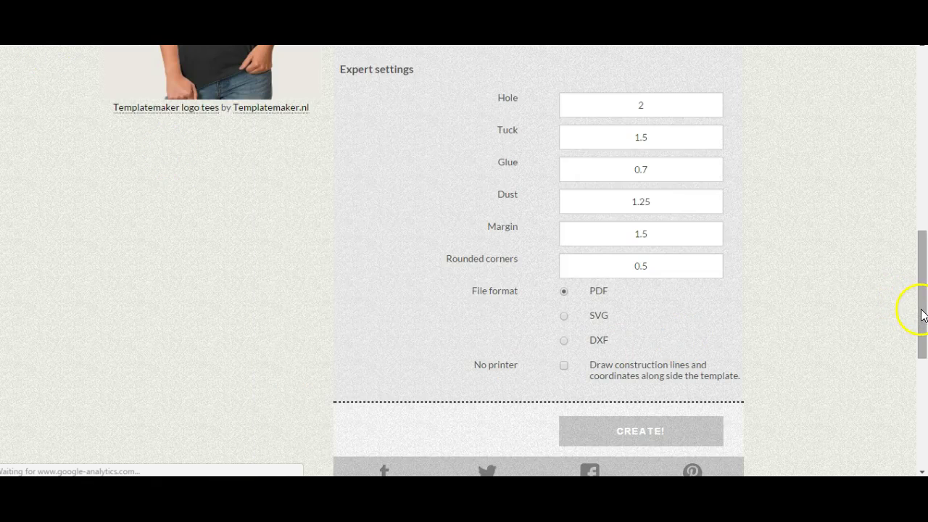
drag(912, 276, 891, 212)
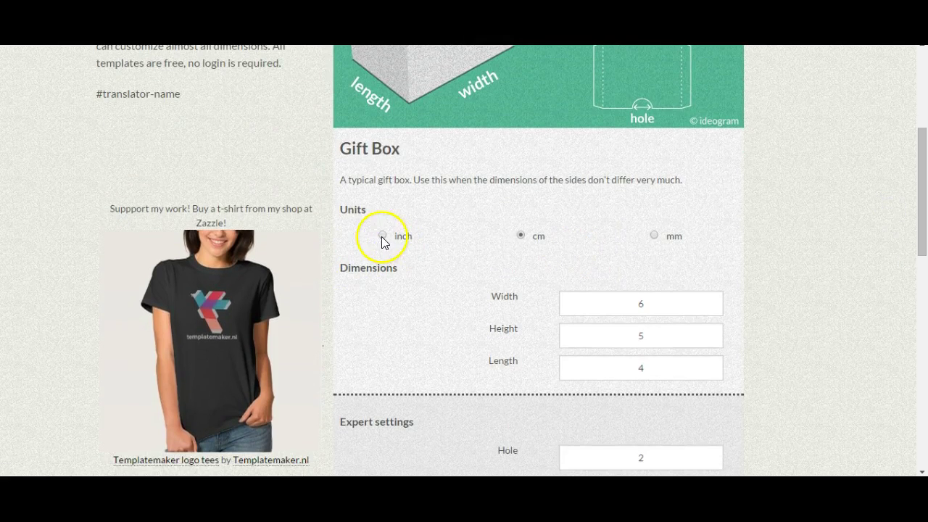
click(382, 236)
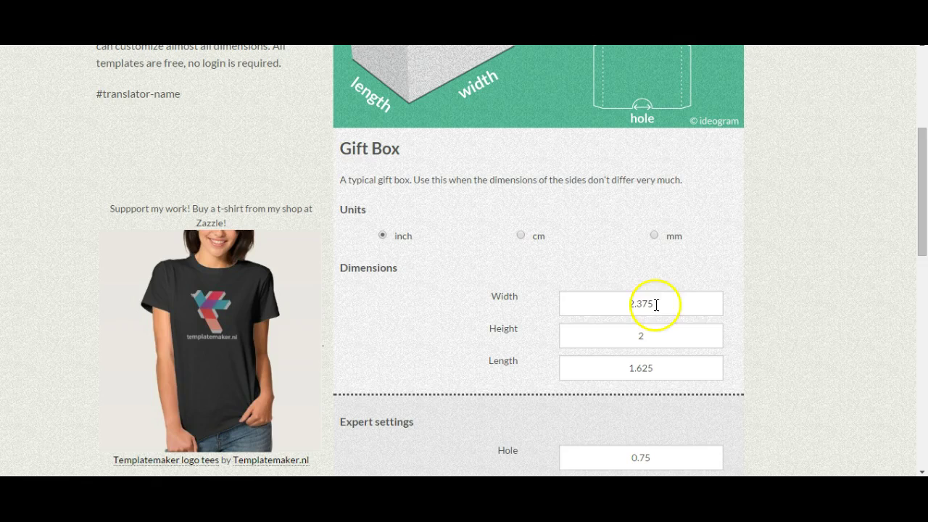
drag(648, 303, 618, 305)
text(3)
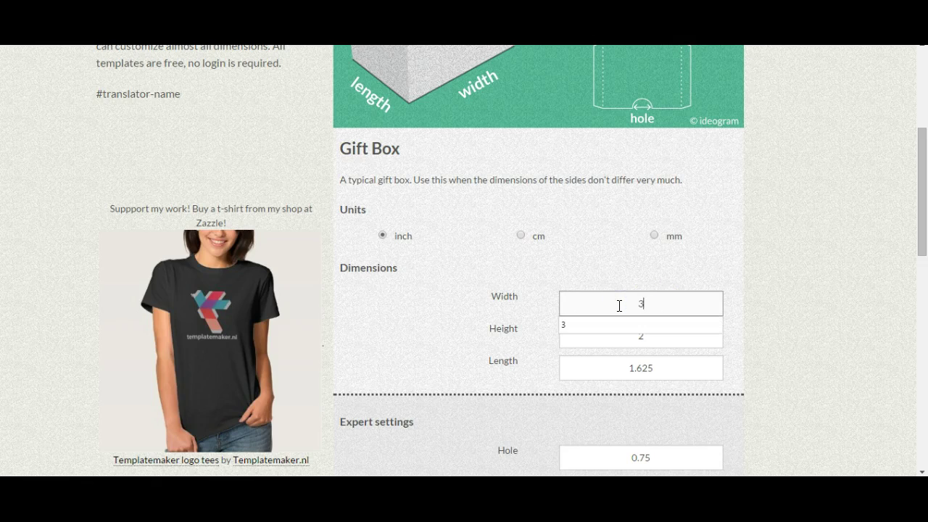
drag(648, 338, 625, 338)
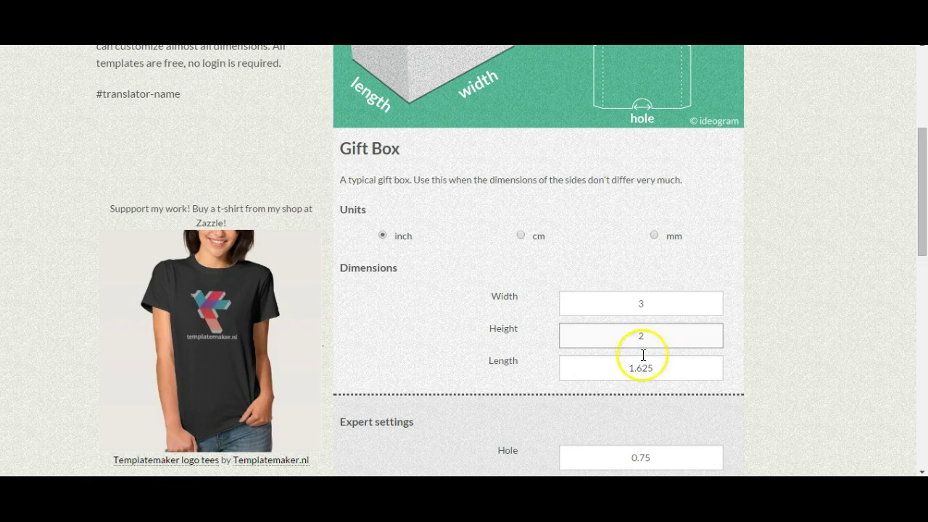
drag(656, 369, 605, 370)
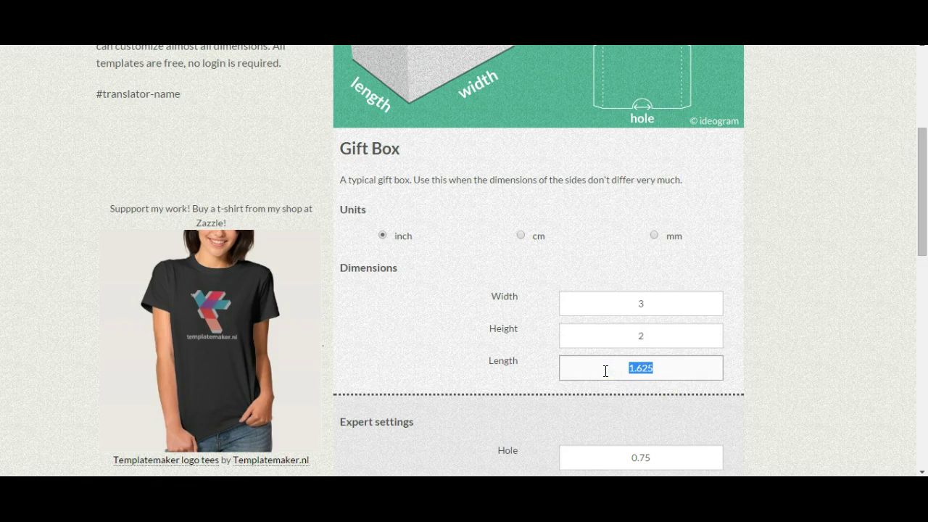
text(3)
click(740, 372)
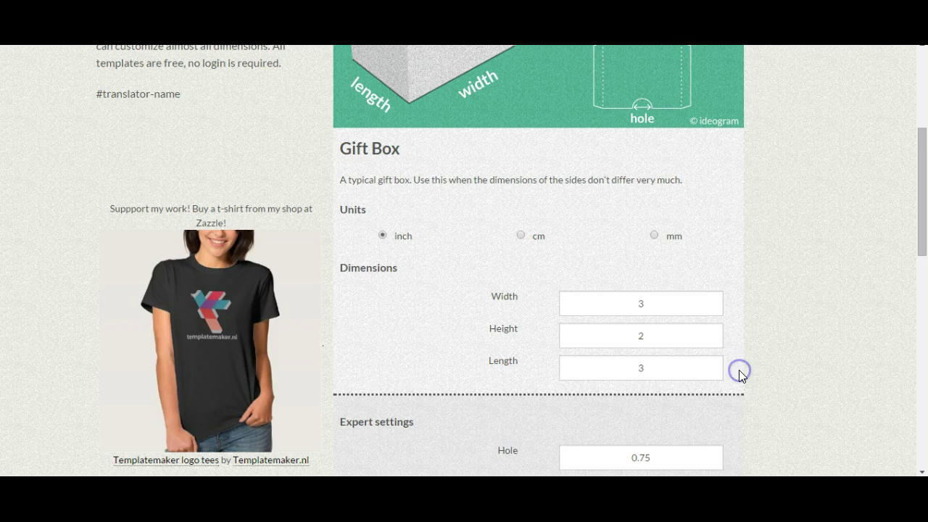
Choose SVG output and generate the 3 x 2 x 3 in Gift Box template.
click(926, 216)
drag(925, 215, 925, 299)
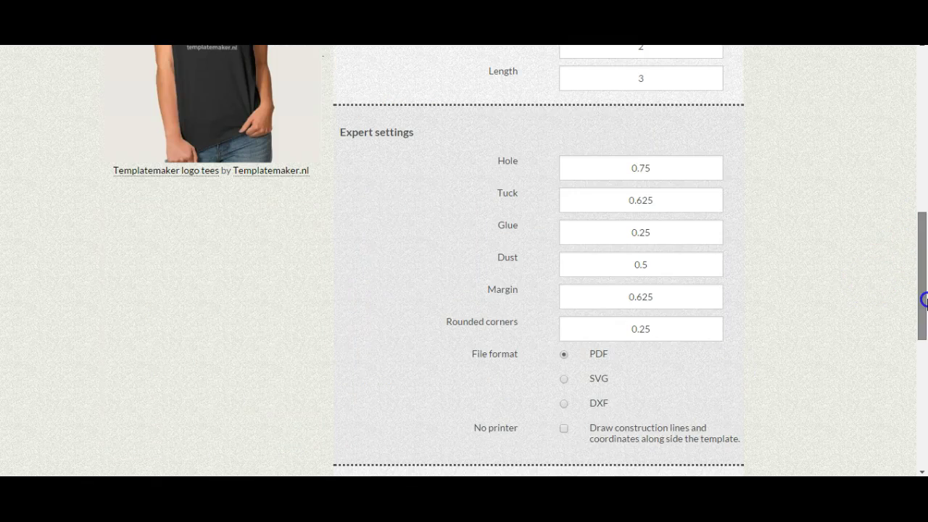
click(564, 379)
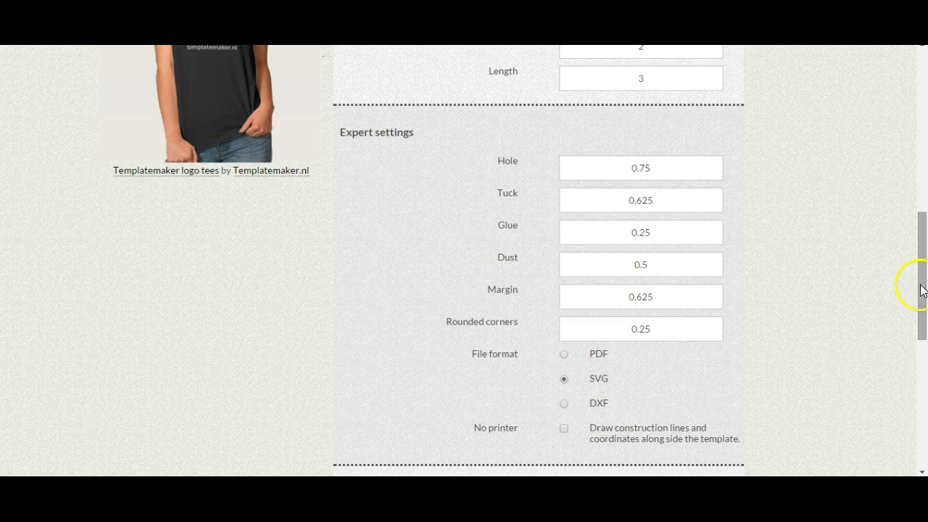
drag(922, 290, 922, 340)
click(627, 316)
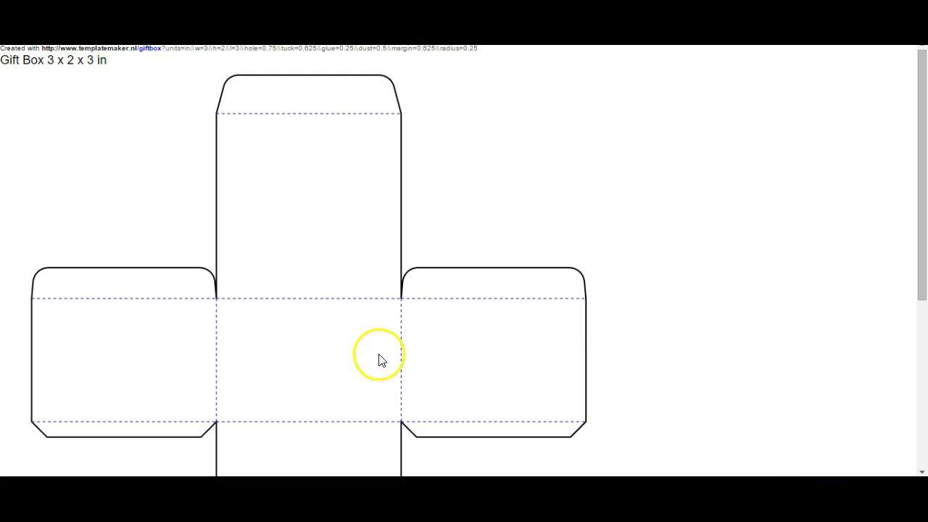
Save the generated template as an SVG Document via Save as, then dismiss the download bar.
right_click(308, 222)
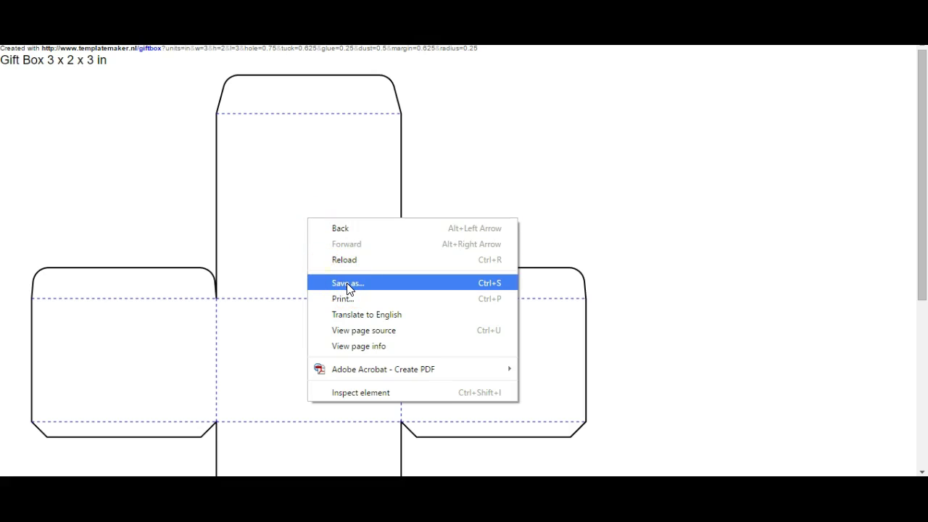
click(348, 284)
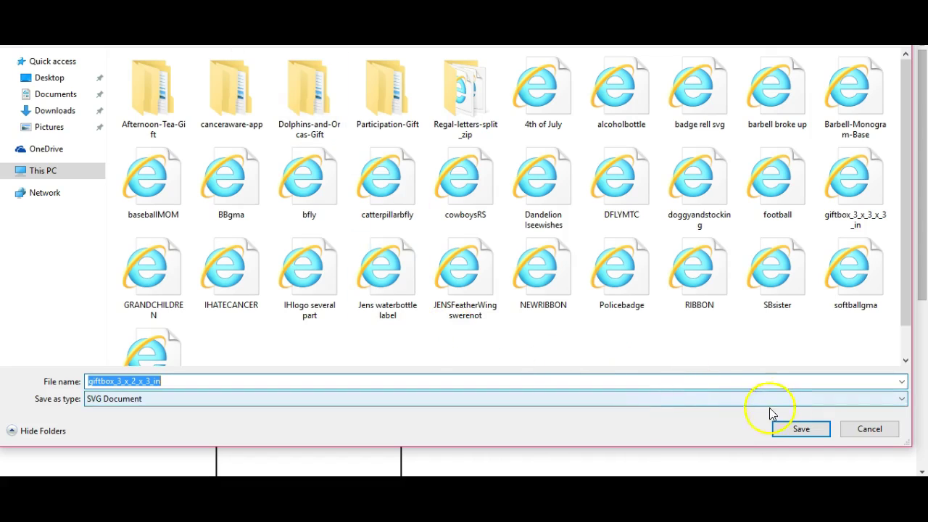
click(802, 429)
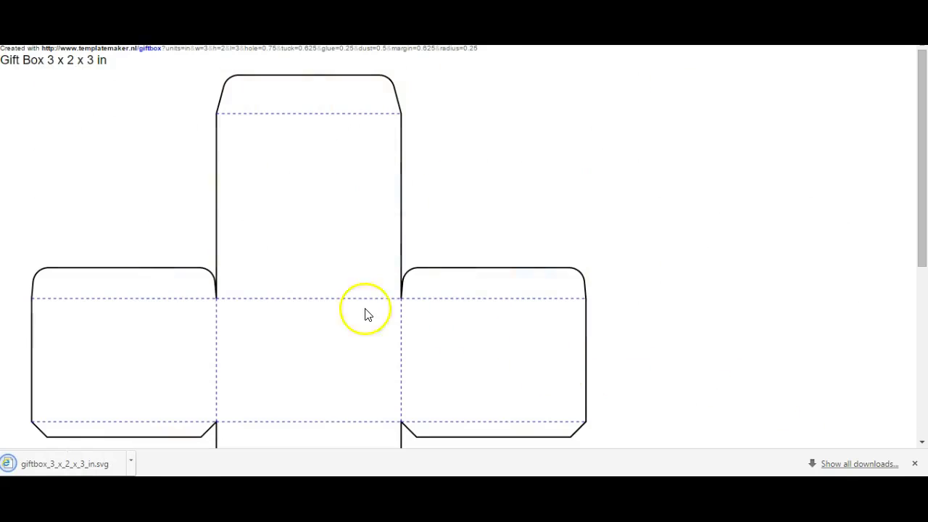
click(912, 464)
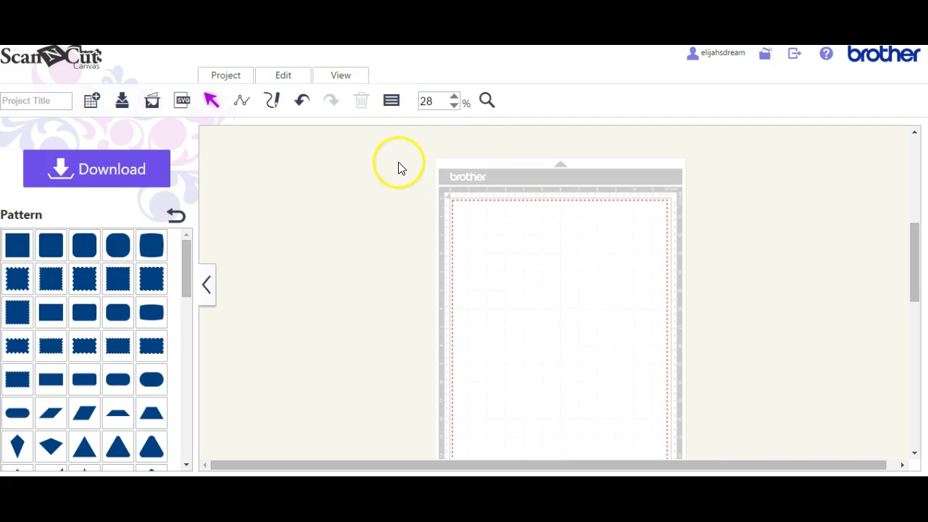
Import the giftbox SVG file onto the mat and acknowledge the unconverted-shapes notice.
click(186, 106)
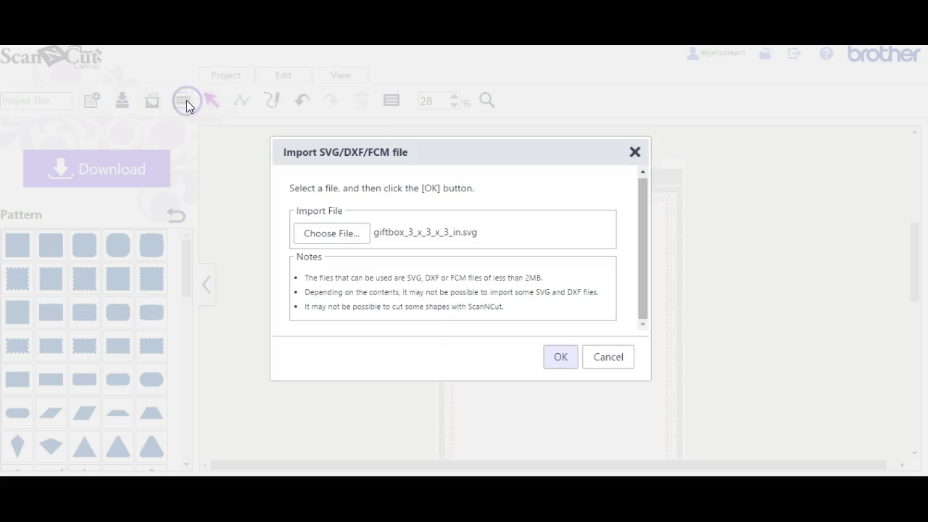
click(332, 243)
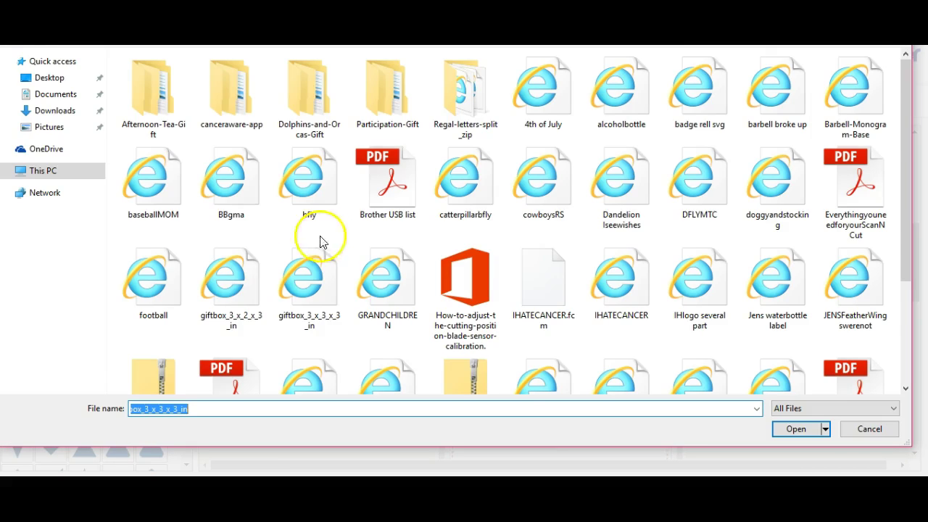
click(250, 281)
click(307, 282)
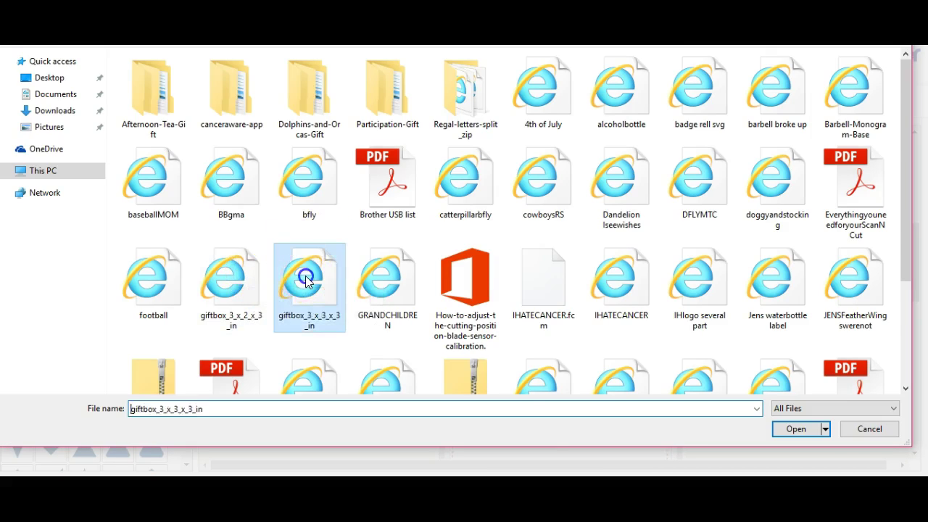
double_click(306, 282)
click(561, 358)
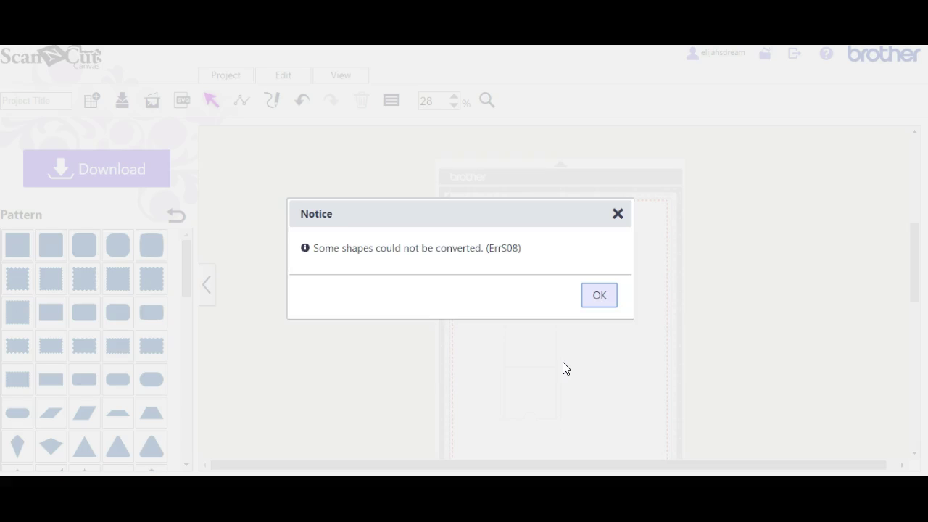
click(600, 295)
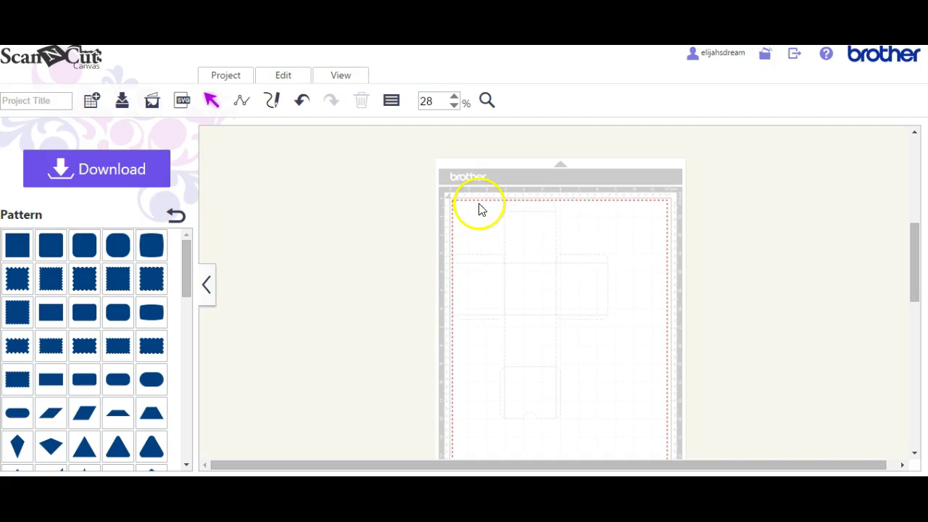
Box-select all the box-net pieces and group them into one 11.83 x 8.44 in object.
click(450, 196)
click(547, 303)
drag(448, 195, 636, 440)
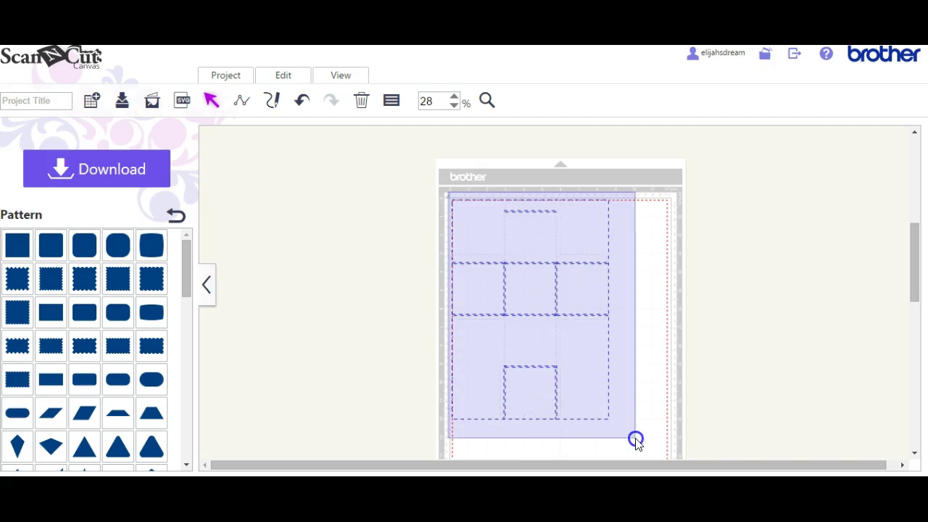
click(282, 78)
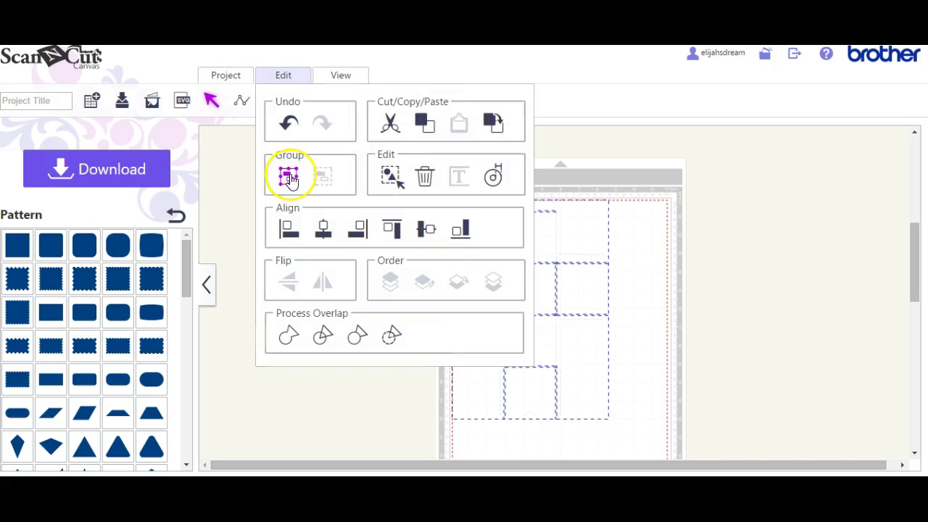
click(288, 177)
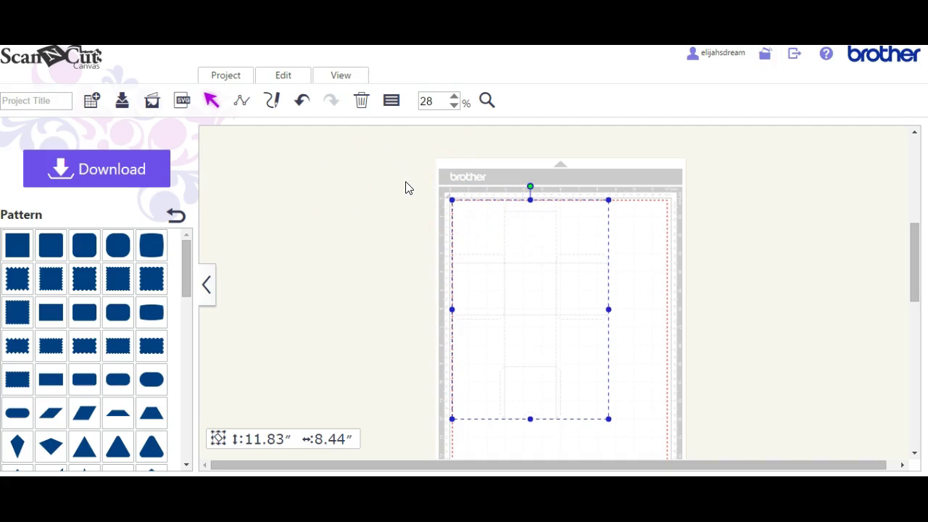
In Properties, set the grouped net's fill to gray and its line colour to black.
click(392, 102)
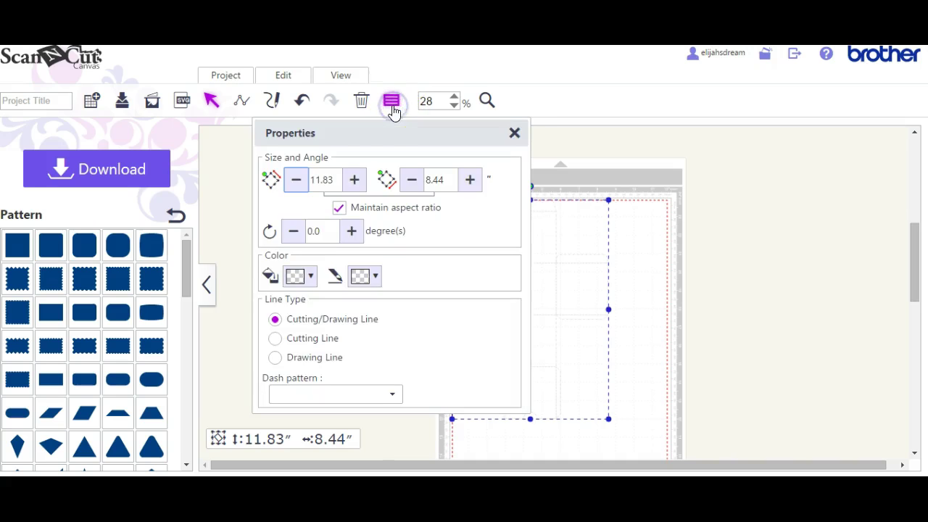
click(310, 285)
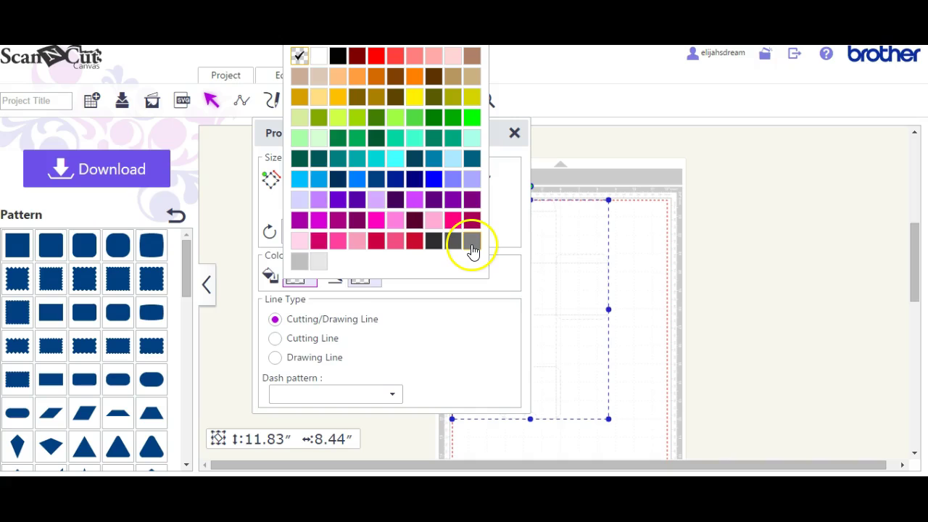
click(473, 247)
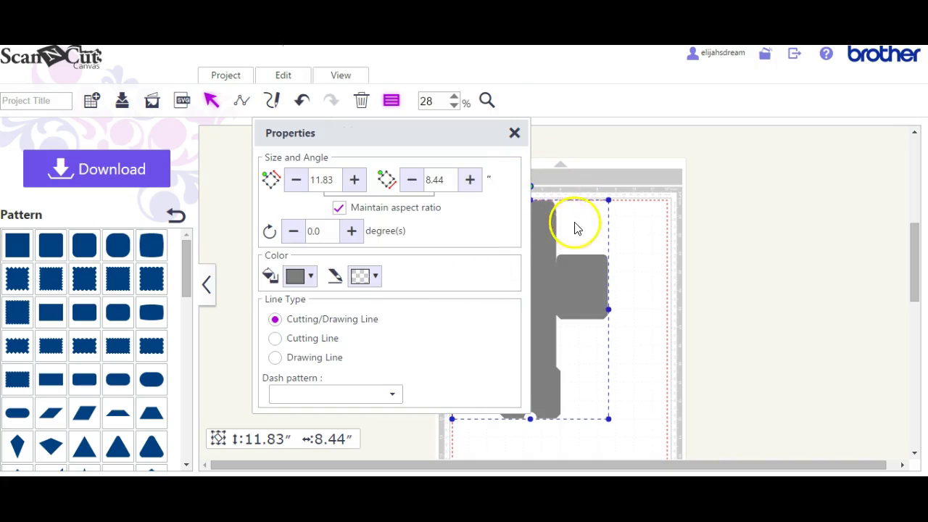
click(376, 276)
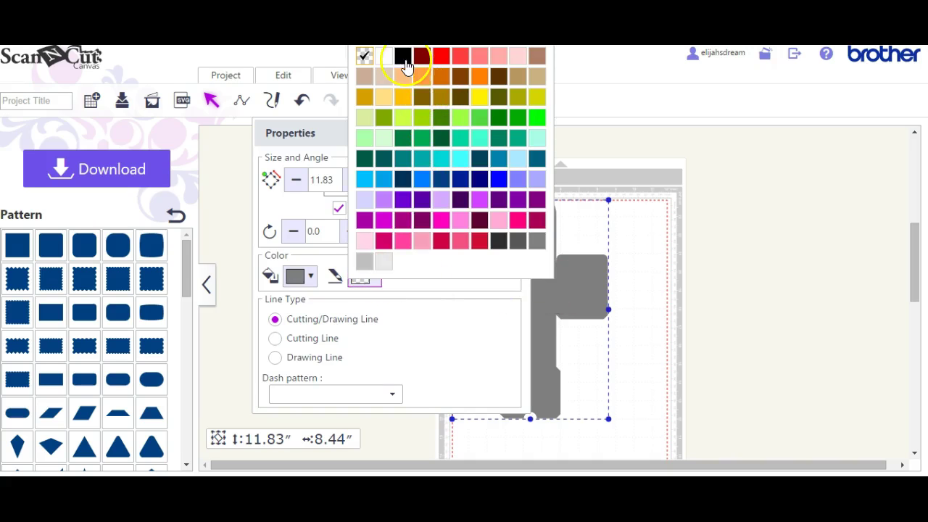
click(405, 62)
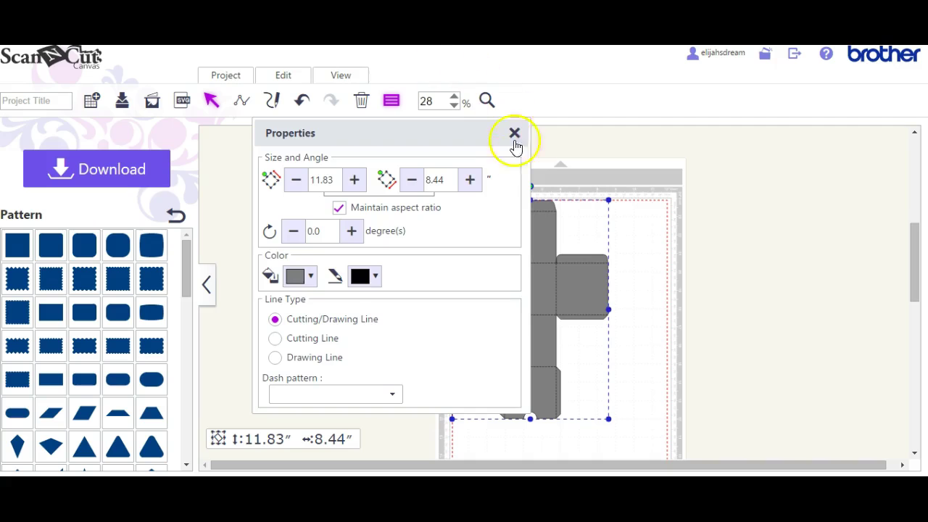
click(515, 134)
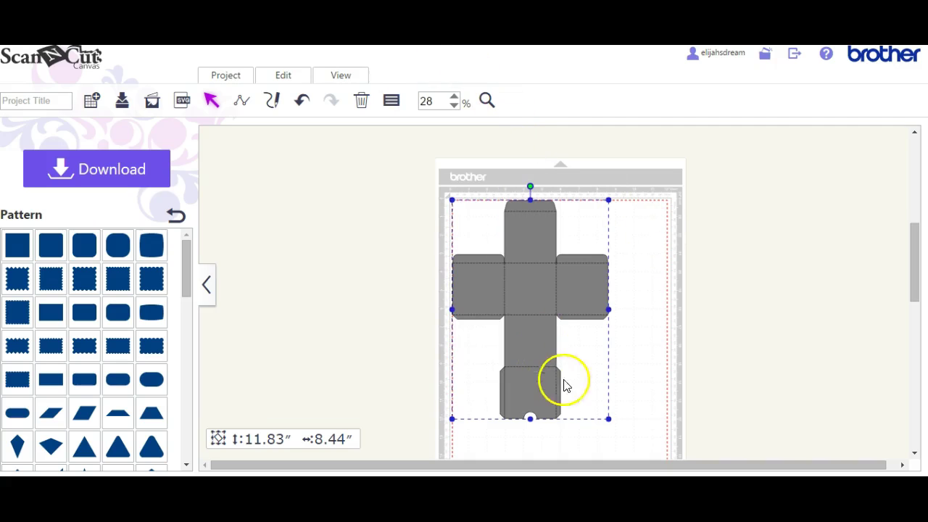